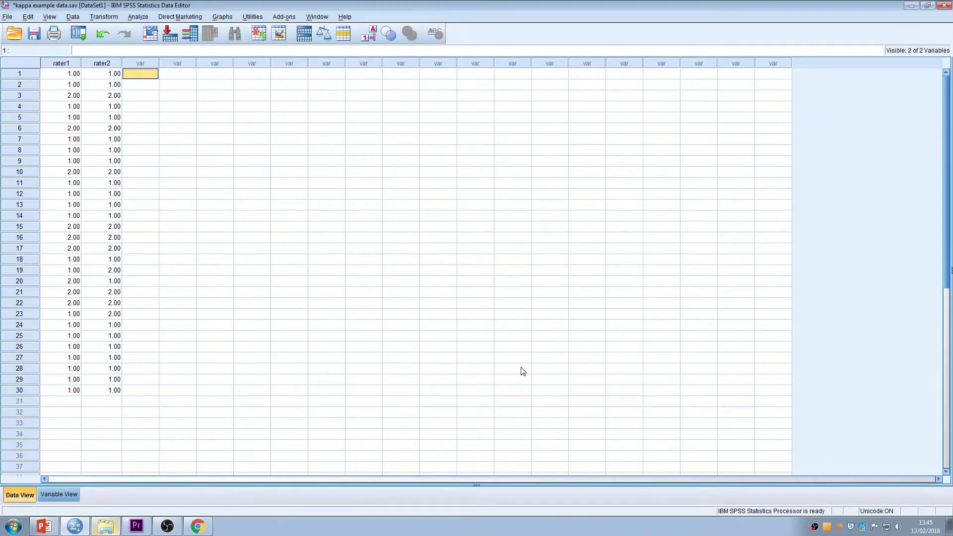
- Show the rater1 and rater2 decisions for all 30 cases in Data View
click(73, 65)
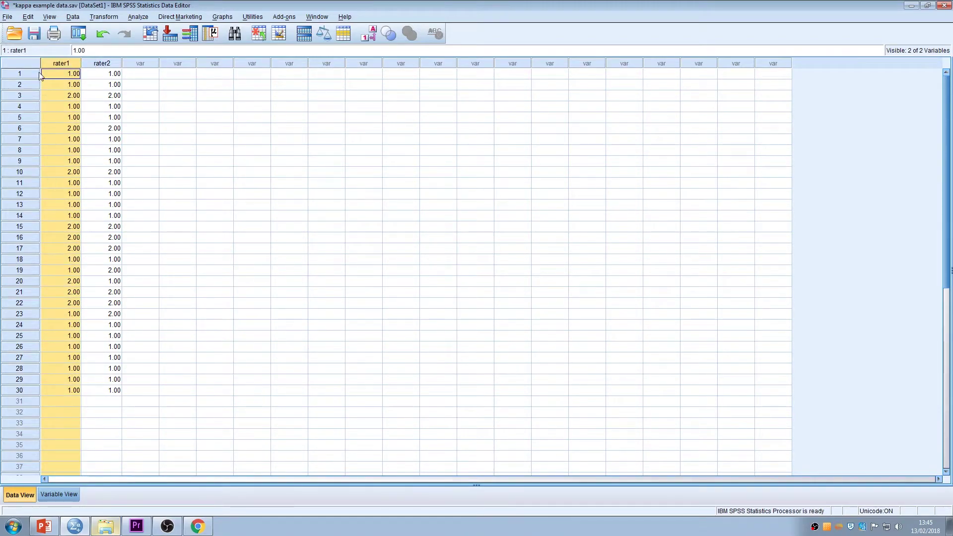
click(111, 65)
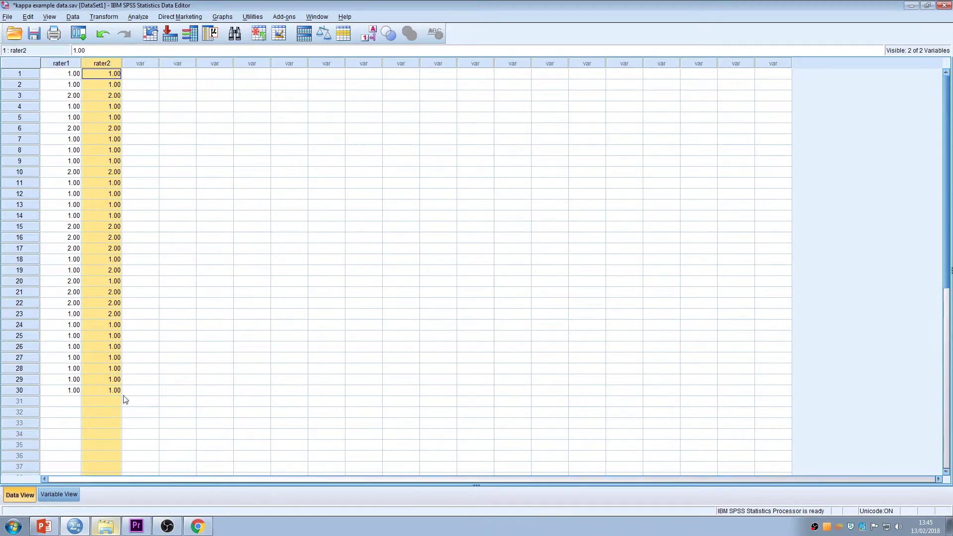
click(23, 390)
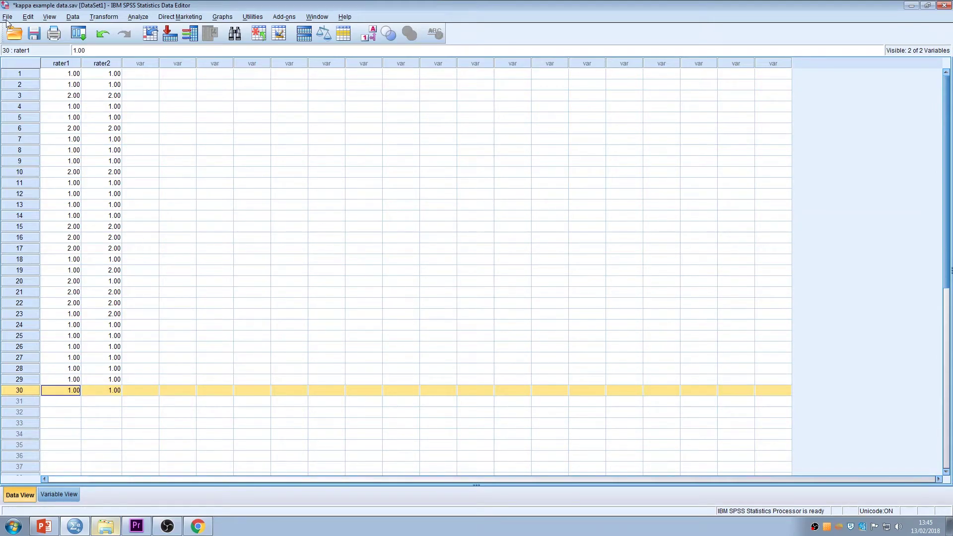
click(57, 76)
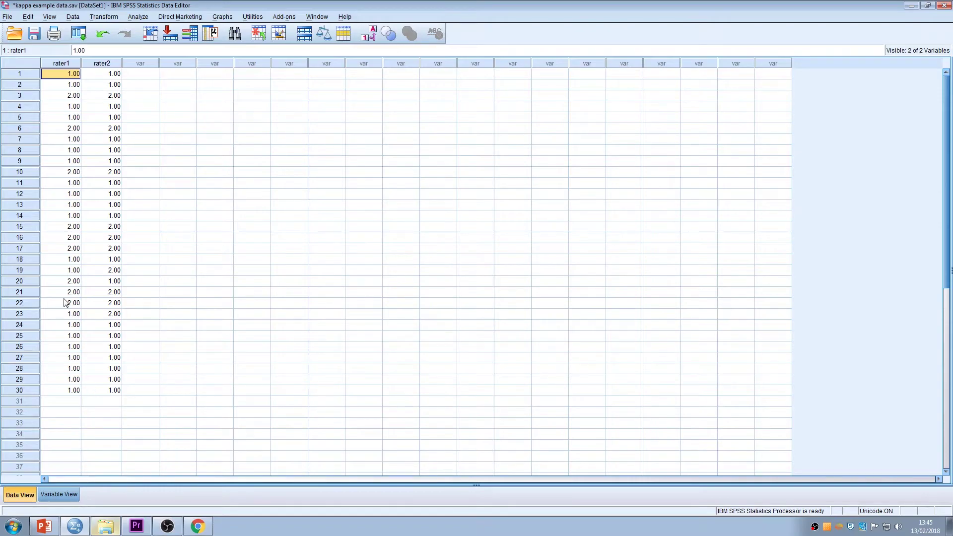
- Check that rater1 and rater2 both label 1.00 = low_intensity and 2.00 = high_intensity
click(73, 493)
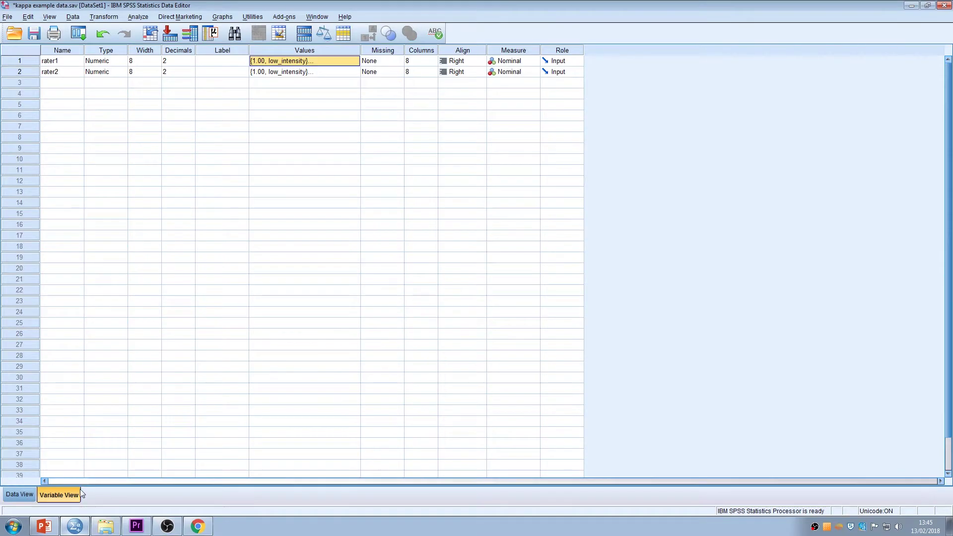
click(320, 62)
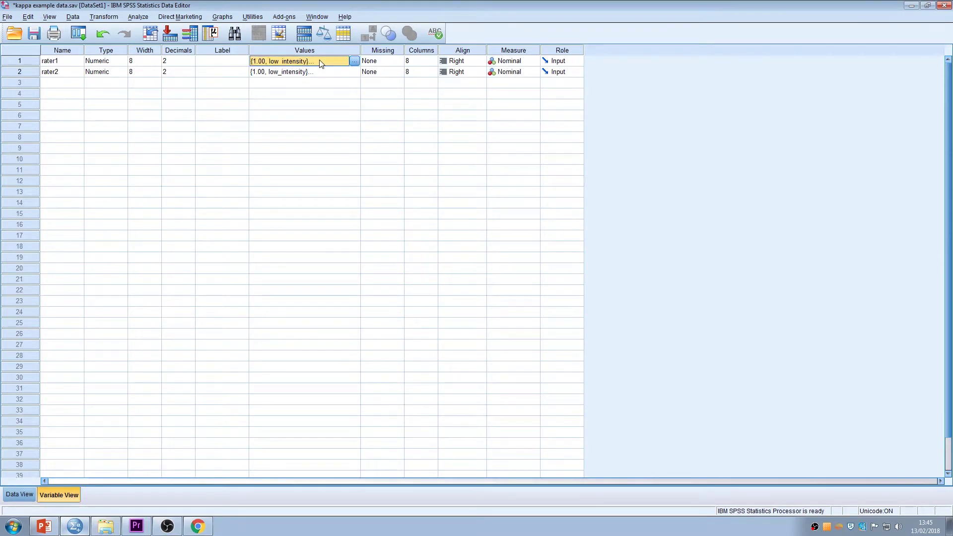
click(354, 61)
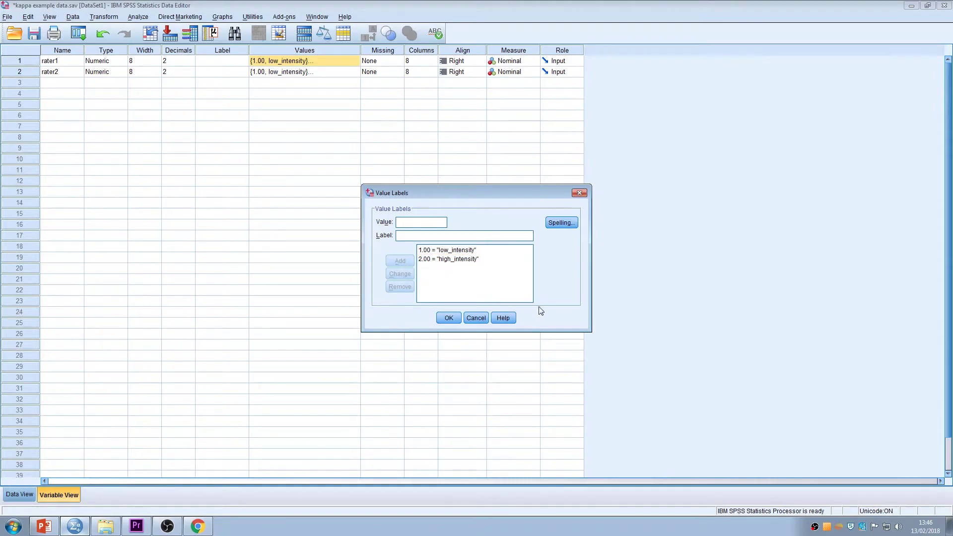
click(448, 320)
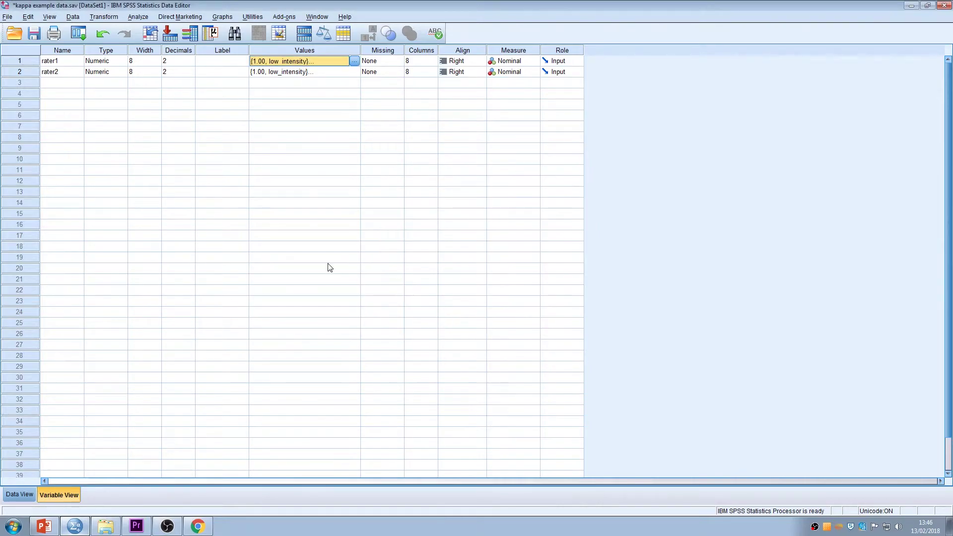
click(321, 75)
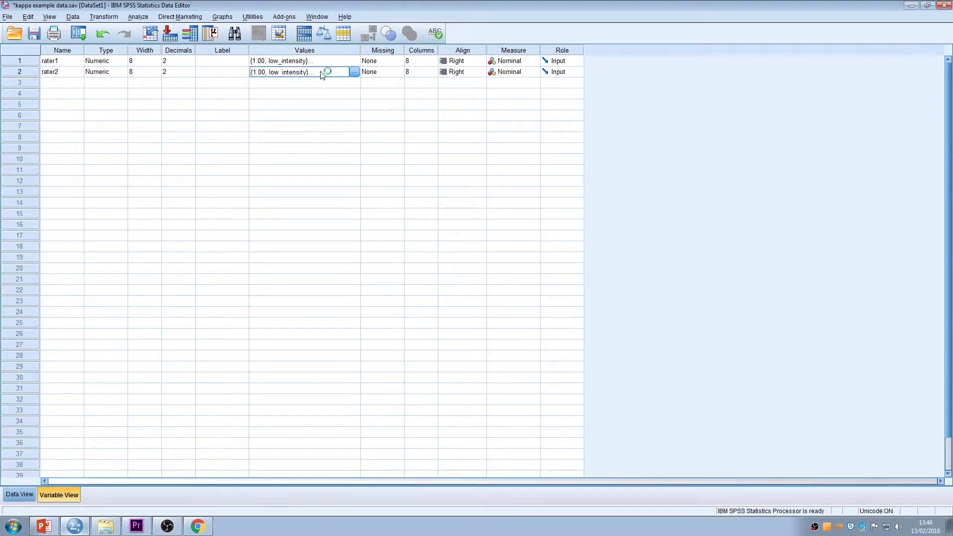
click(354, 72)
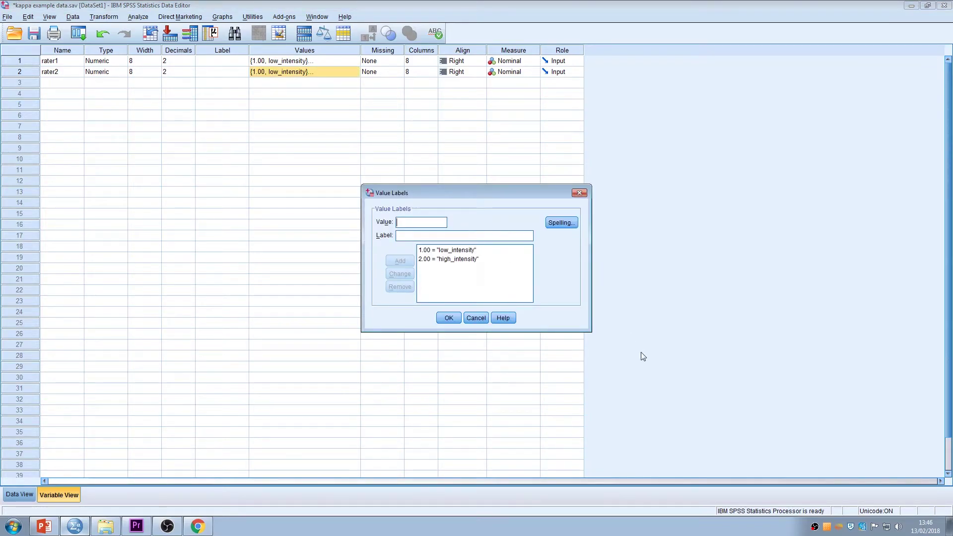
click(456, 320)
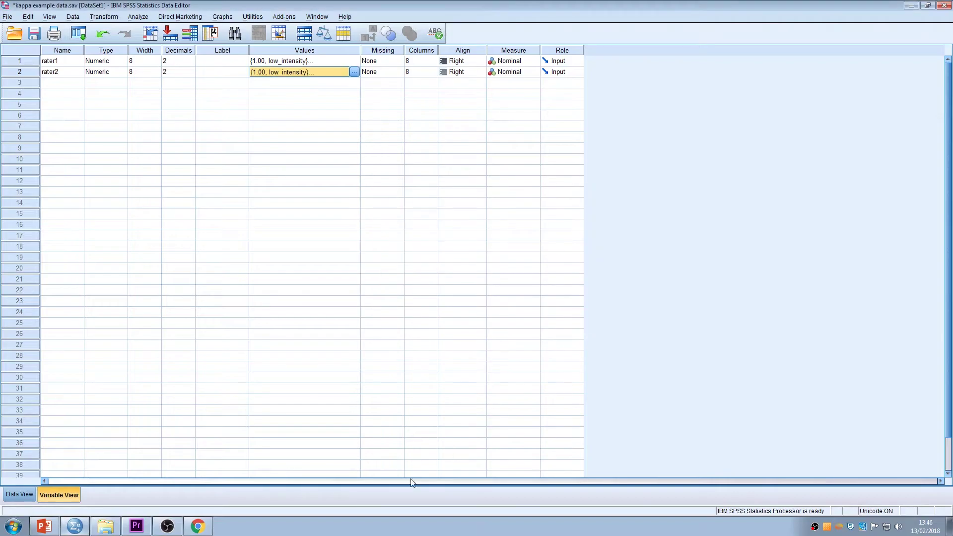
- Back in Data View, show the intensity value labels, then revert to raw 1.00/2.00 codes
click(20, 494)
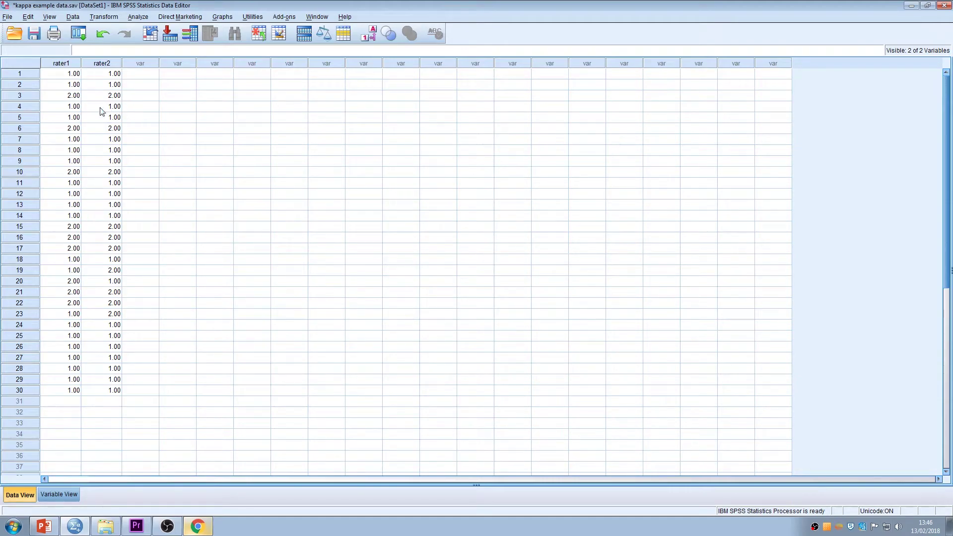
click(54, 18)
click(74, 92)
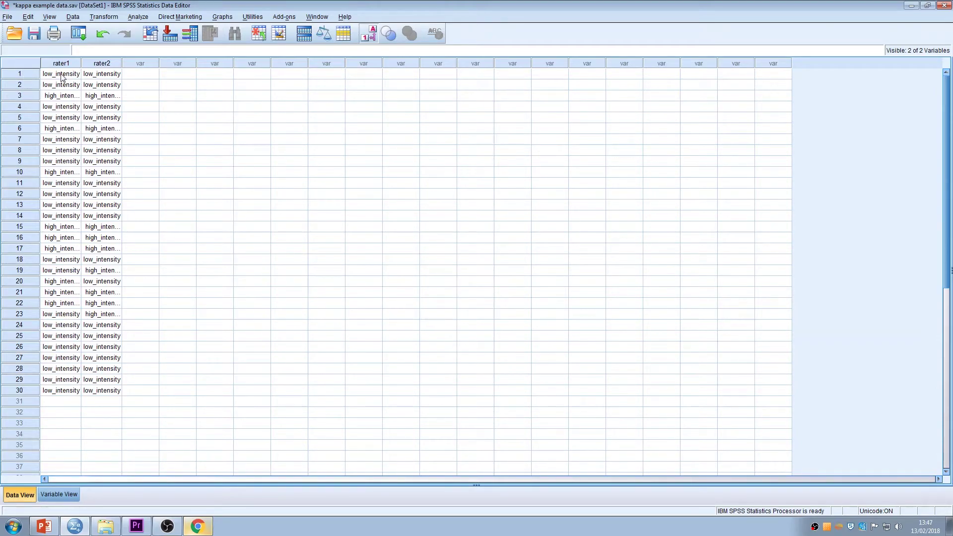
click(49, 17)
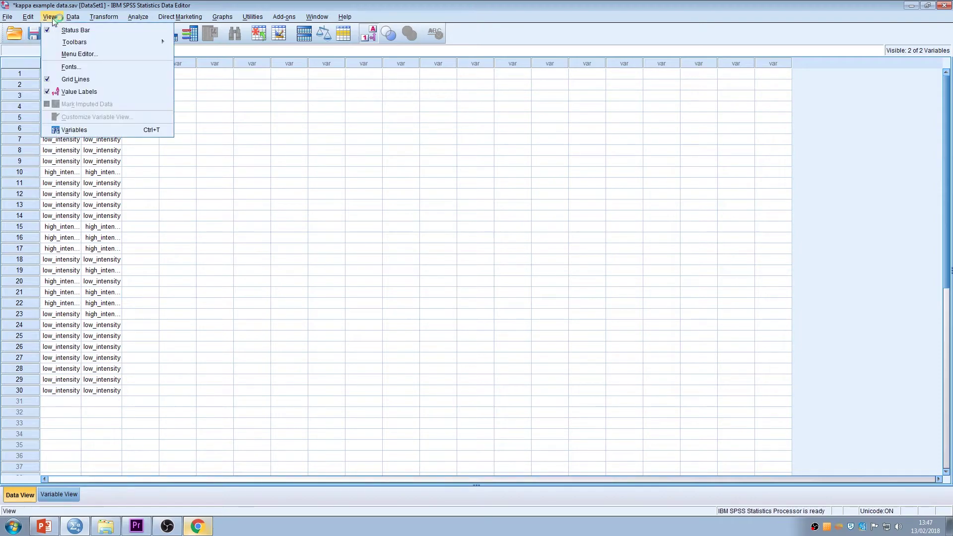
click(49, 94)
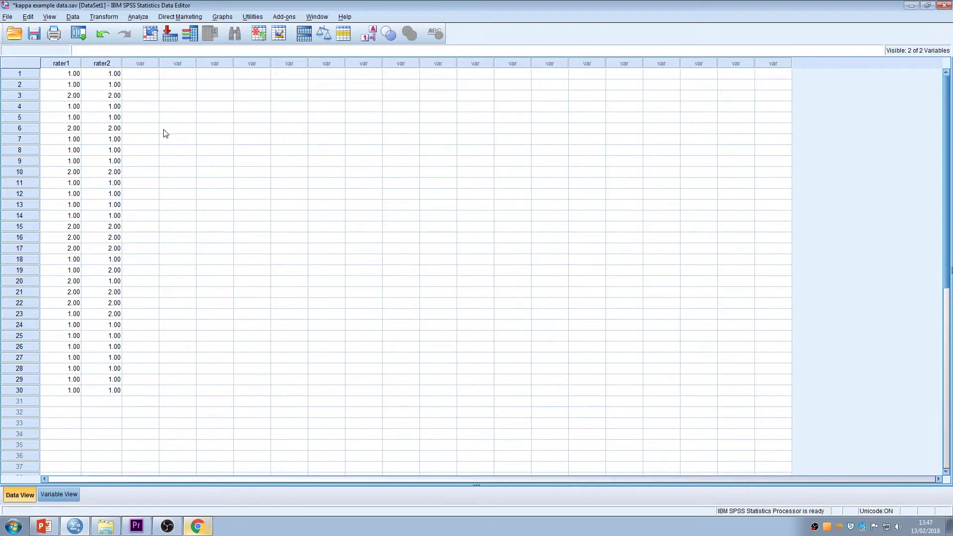
- Open Analyze > Descriptive Statistics > Crosstabs with rater1 in Row(s) and rater2 in Column(s)
click(138, 18)
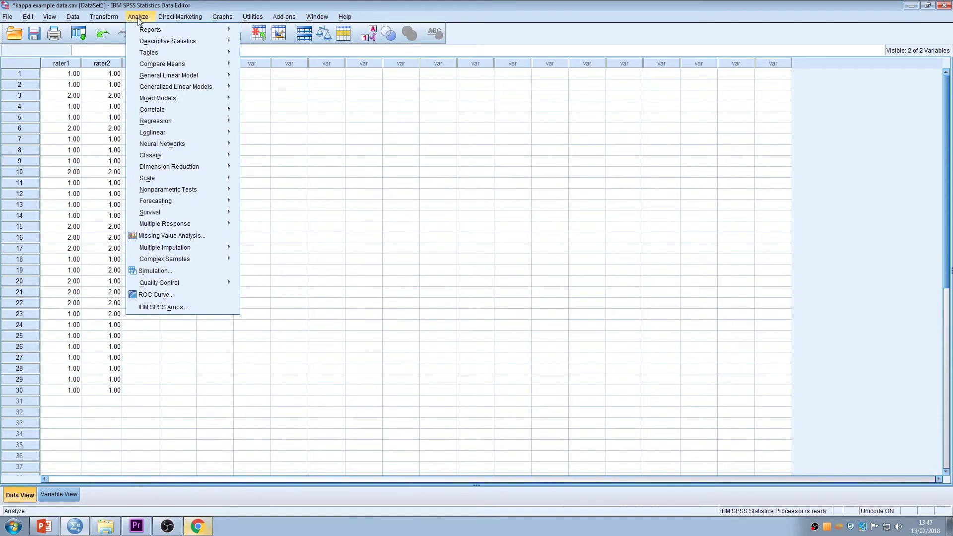
mouse_move(182, 43)
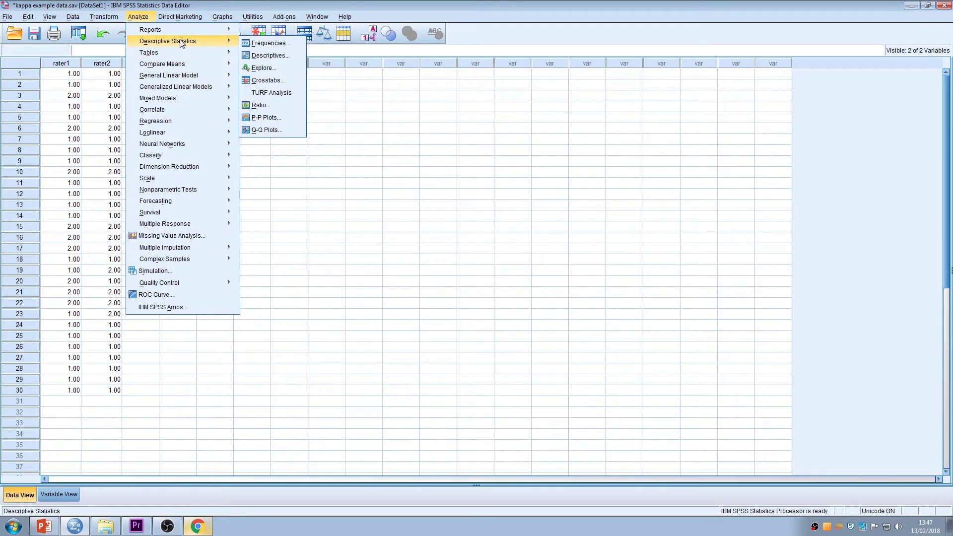
click(294, 83)
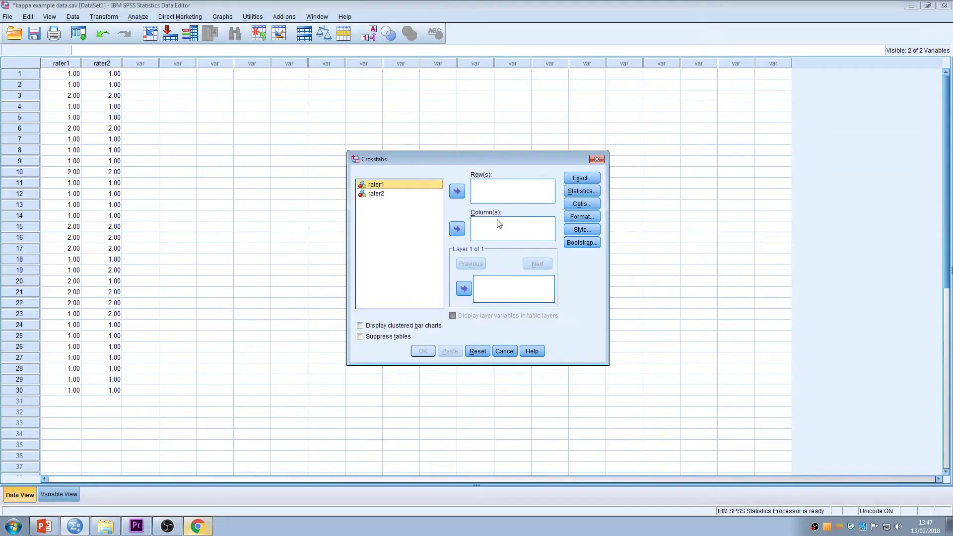
click(458, 191)
click(376, 185)
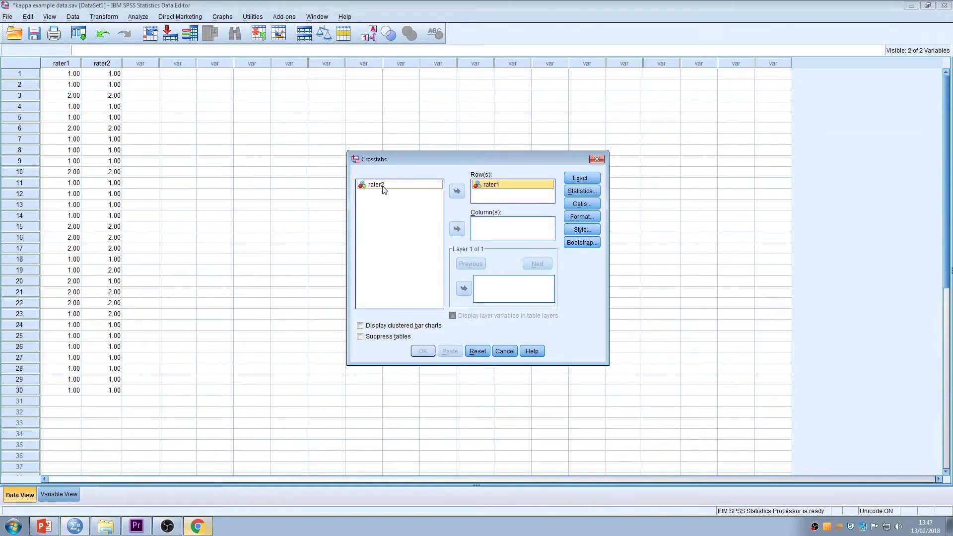
click(457, 228)
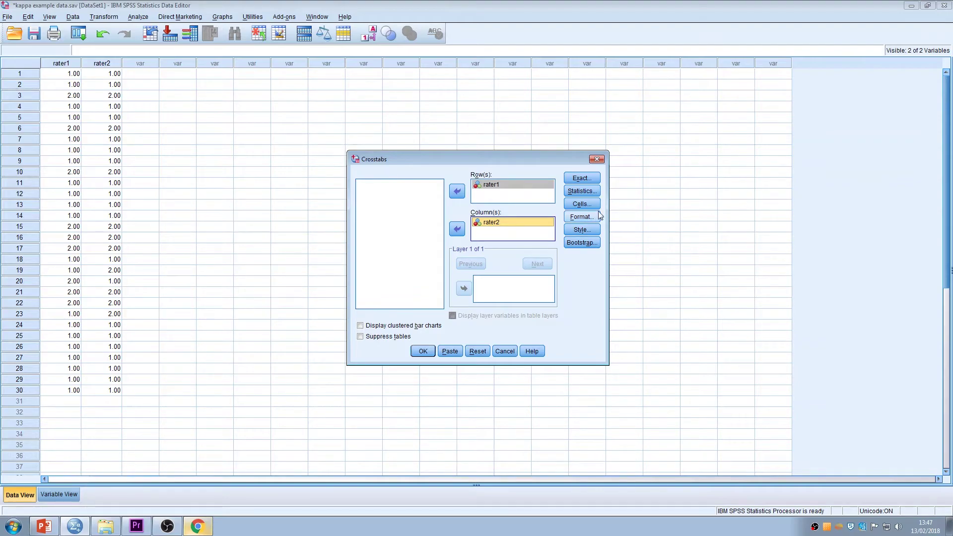
- Tick Kappa in the Crosstabs Statistics options and return to the main dialog
click(595, 194)
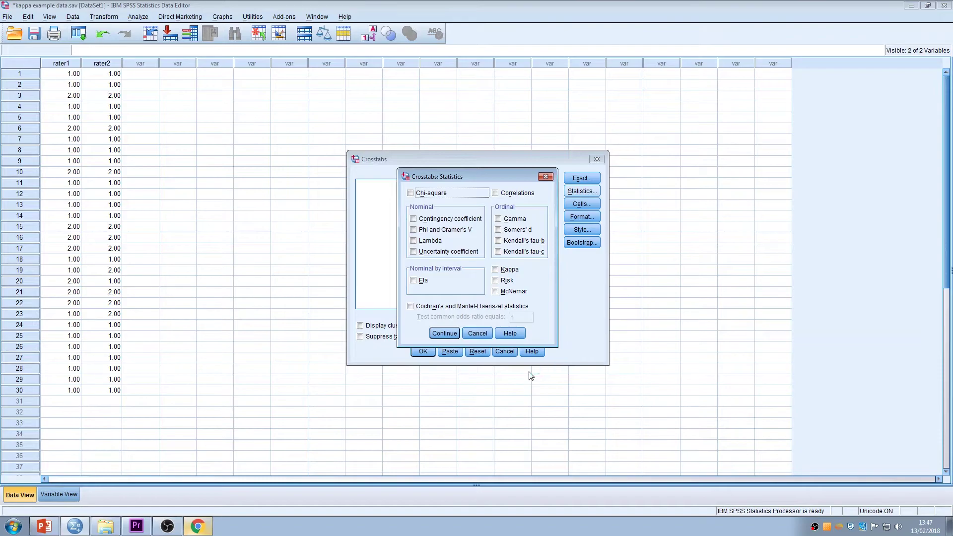
click(499, 272)
click(444, 333)
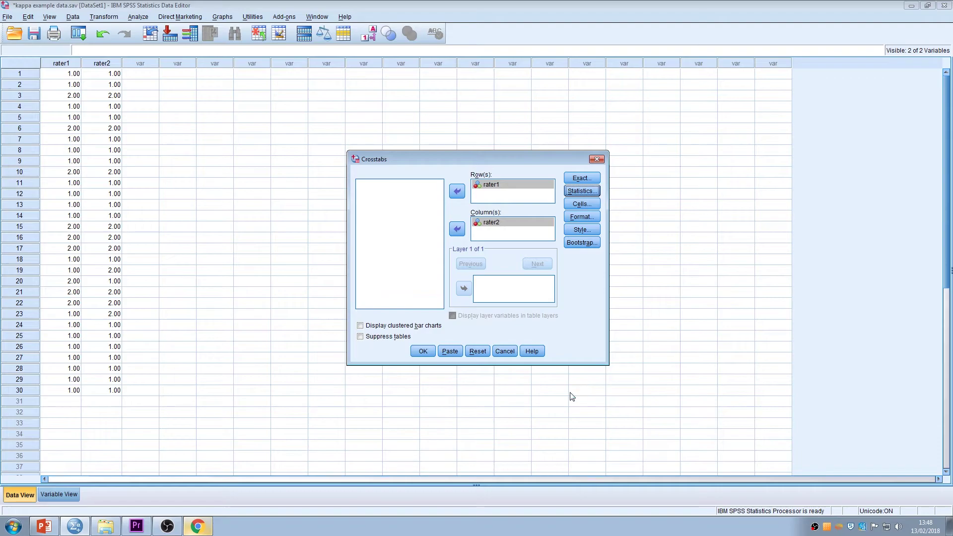
- Add Expected counts to the crosstab cells and run the rater1 by rater2 analysis
click(581, 204)
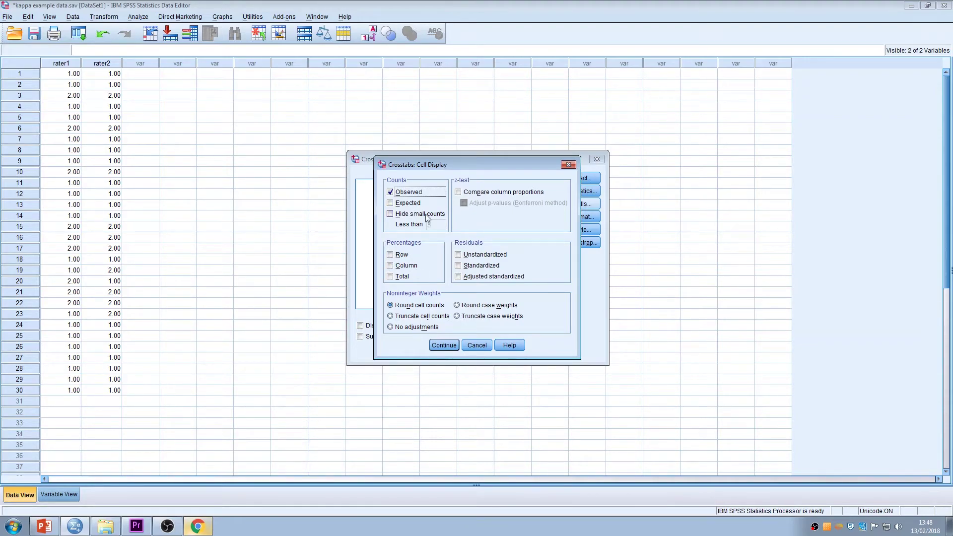
click(396, 204)
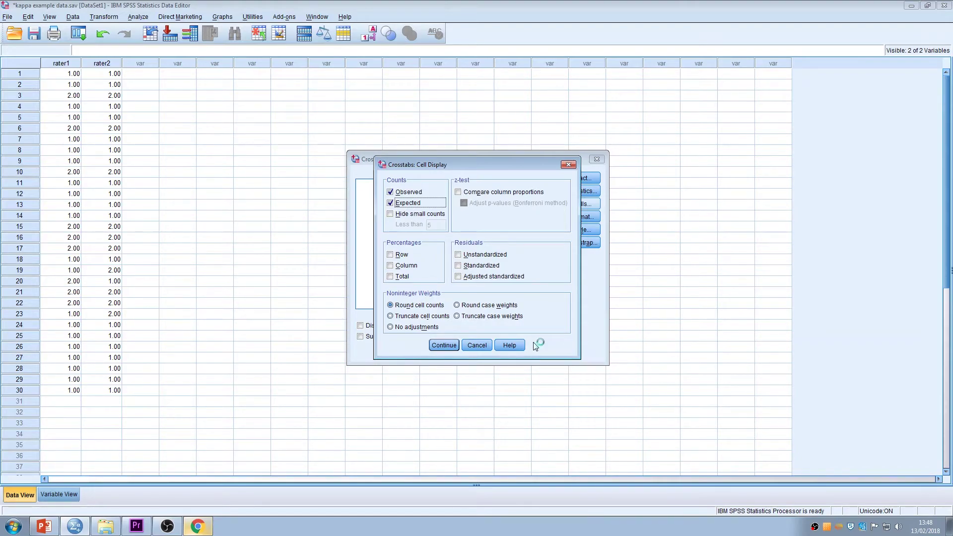
click(456, 346)
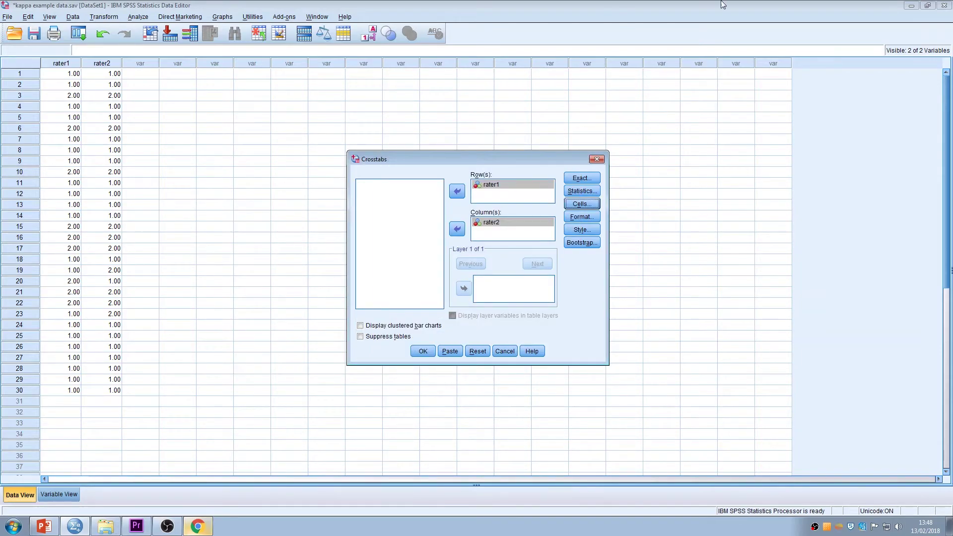
click(422, 352)
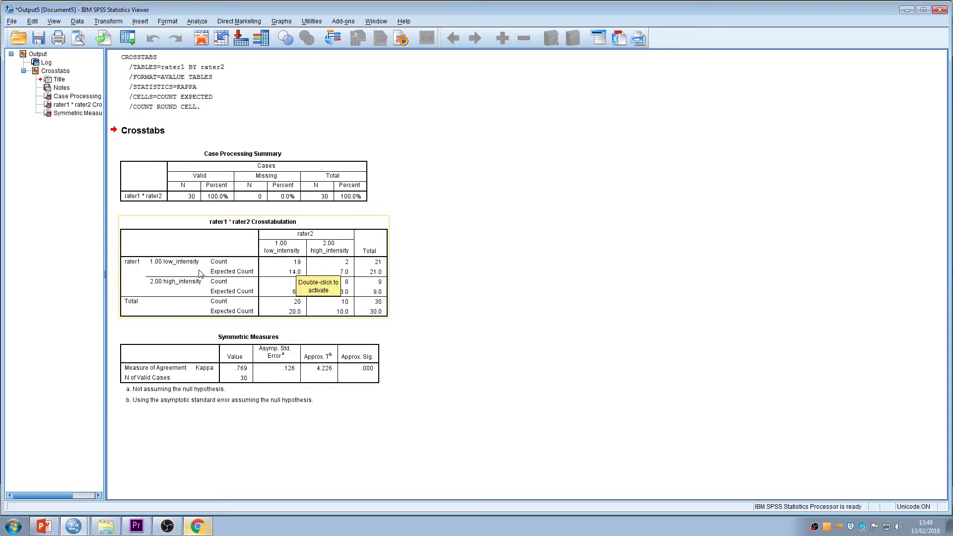
- Activate the rater1 × rater2 crosstabulation table in the Viewer for editing
double_click(297, 269)
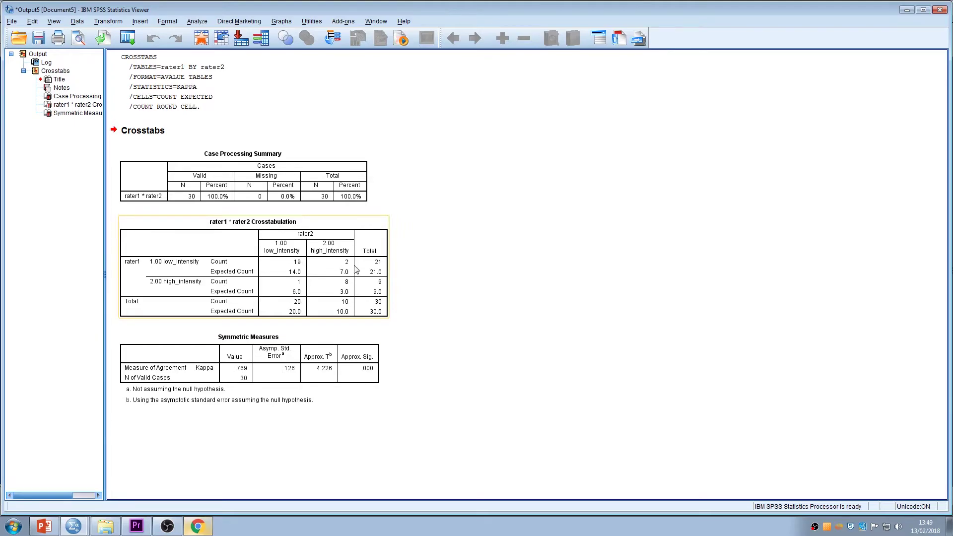
double_click(304, 284)
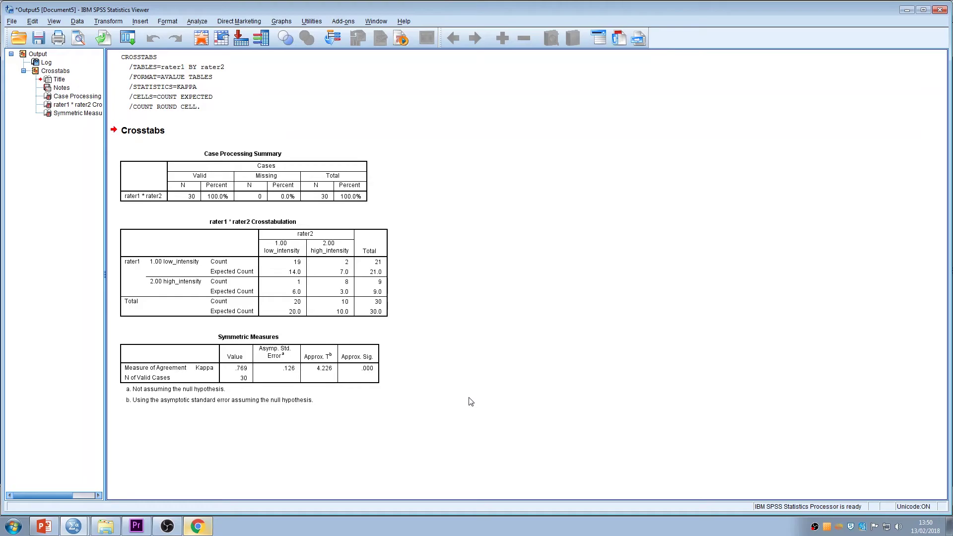
click(254, 367)
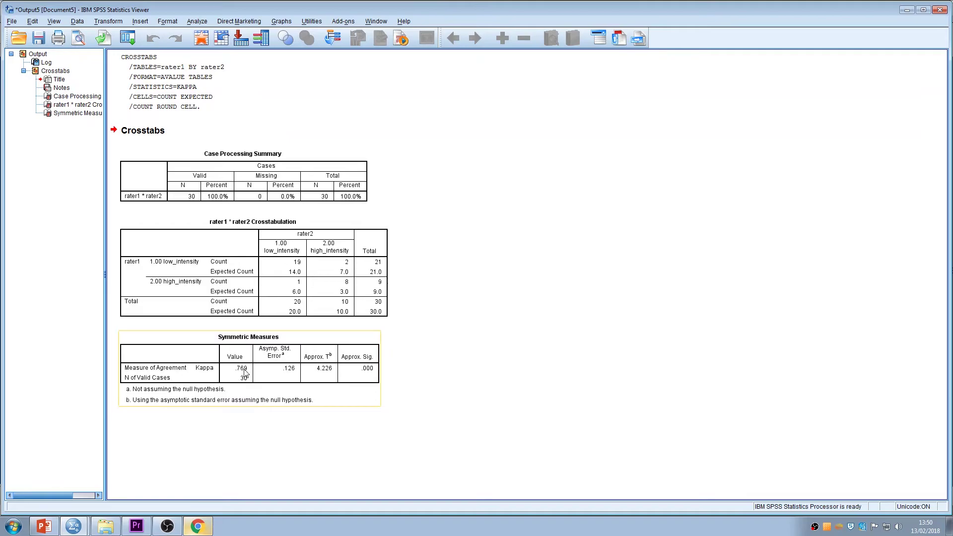
click(219, 422)
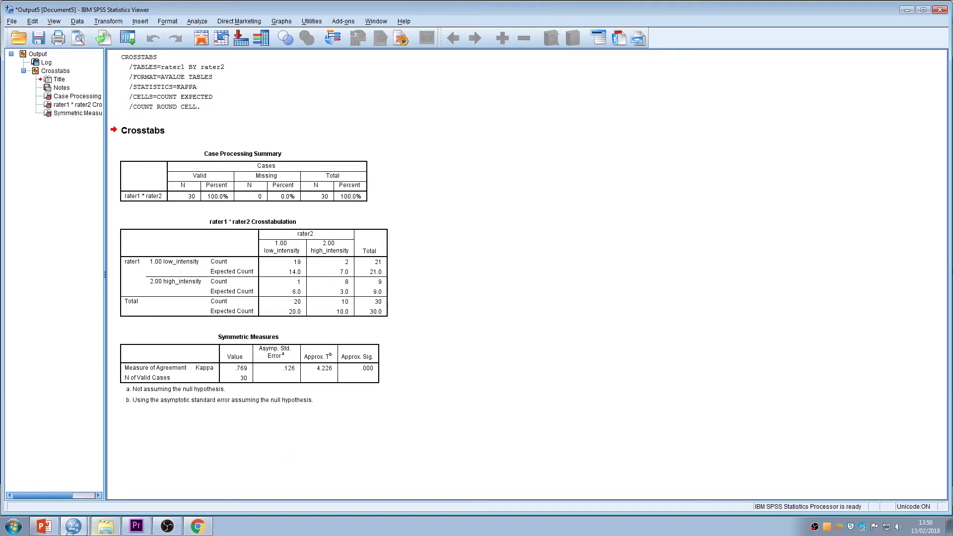
- Switch to PowerPoint and advance to slide 10, 'Writing up', reporting κ = .769, p < .001
click(47, 529)
key(Down)
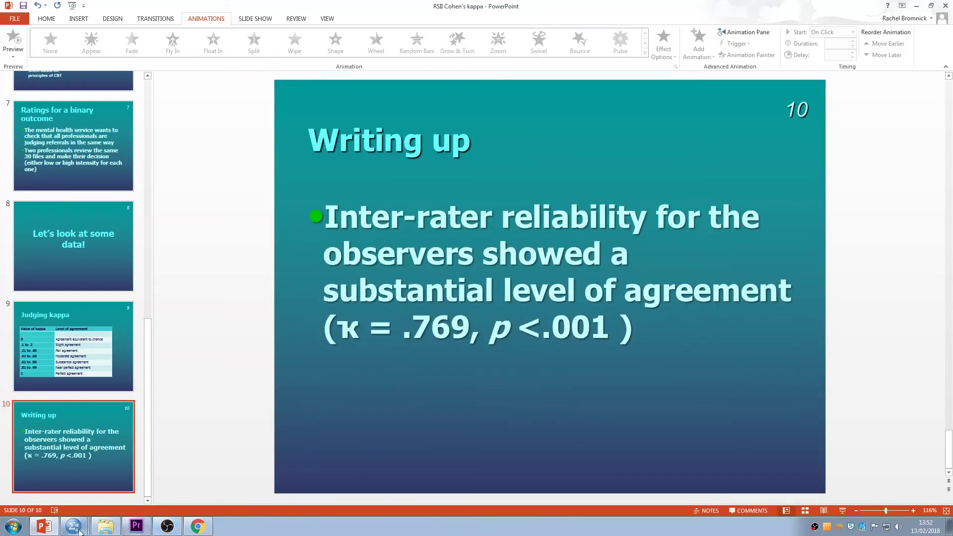
- Bring the SPSS Viewer with the Crosstabs output and Kappa of .769 back to the front
click(75, 527)
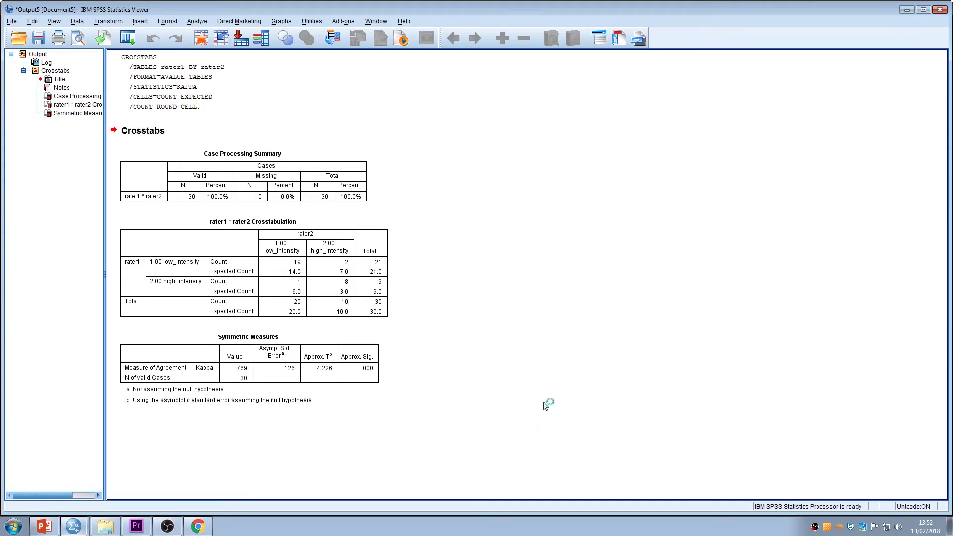